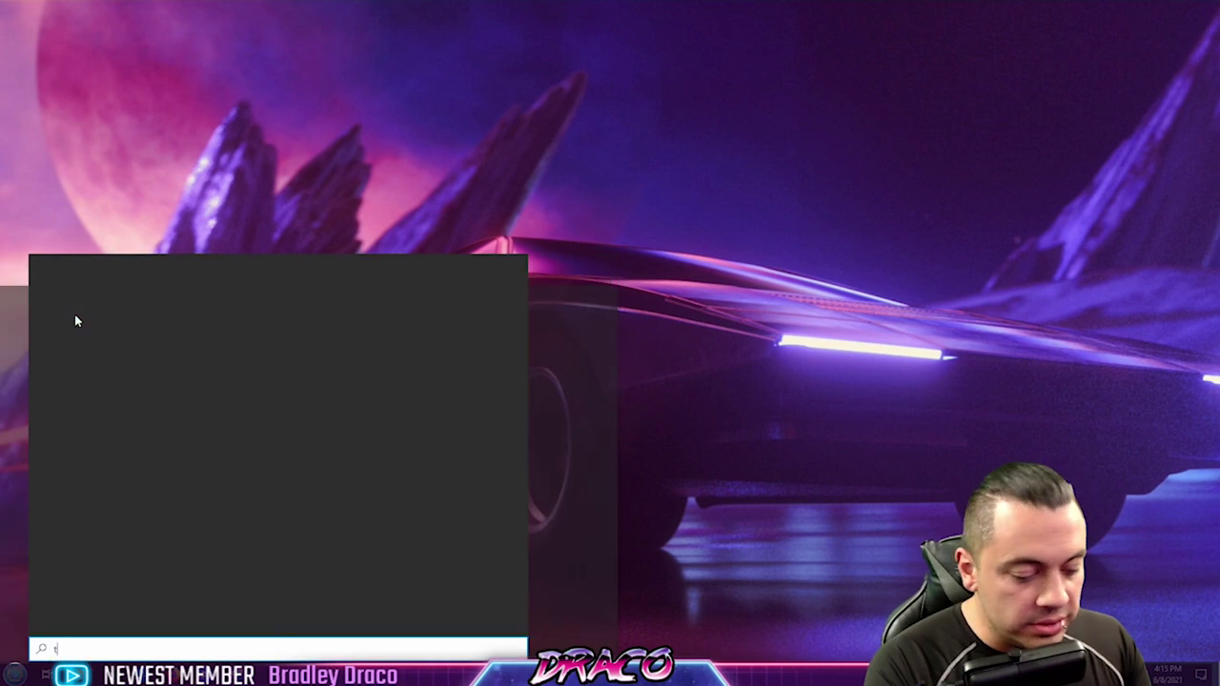
Step: Open This PC's Properties (About page) from a 'this pc' search and maximize the Settings window
type("his pc")
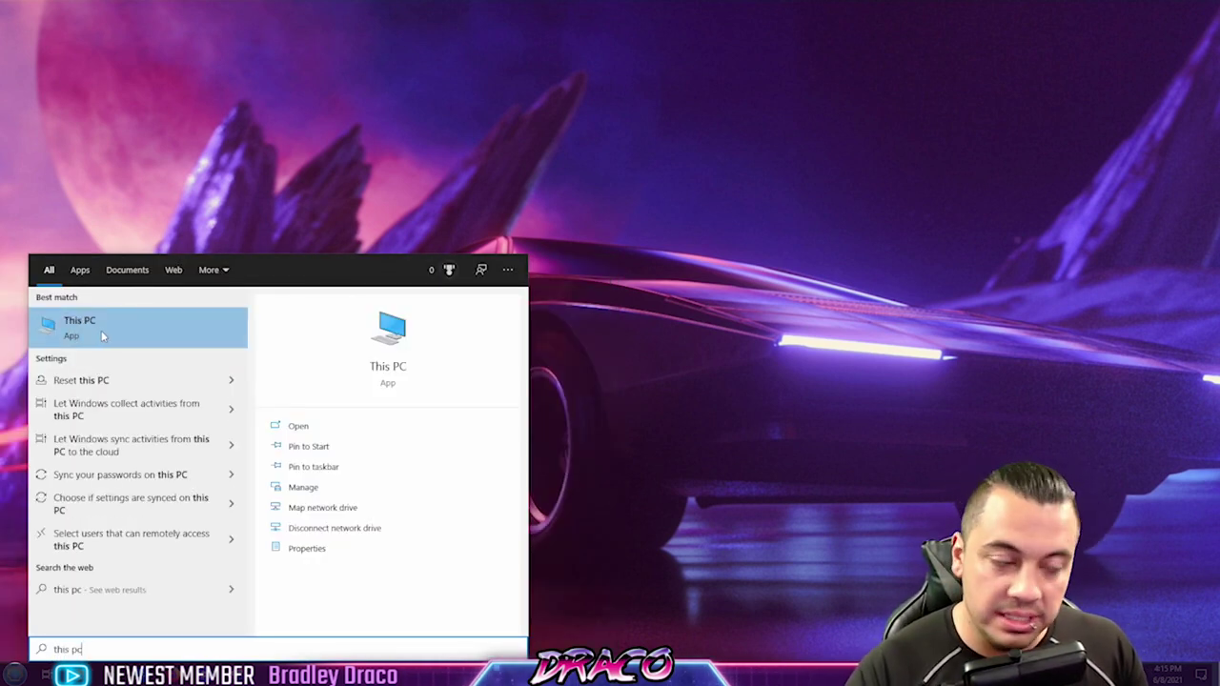
right_click(102, 336)
left_click(133, 447)
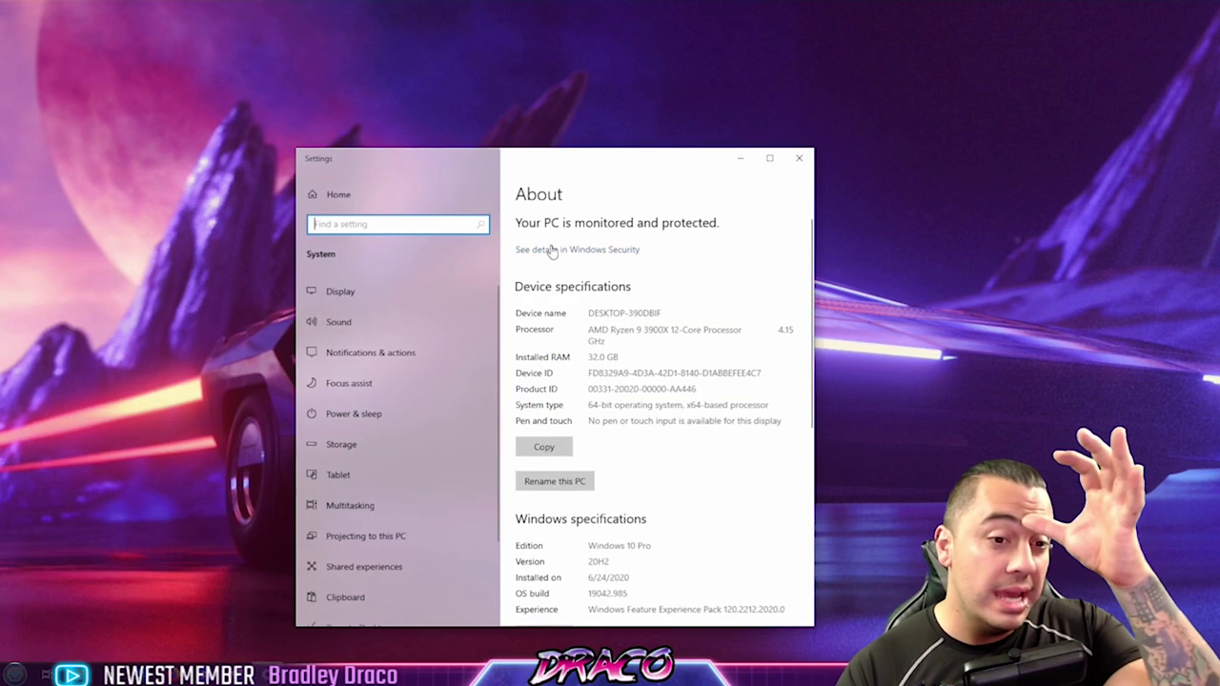
left_click(770, 157)
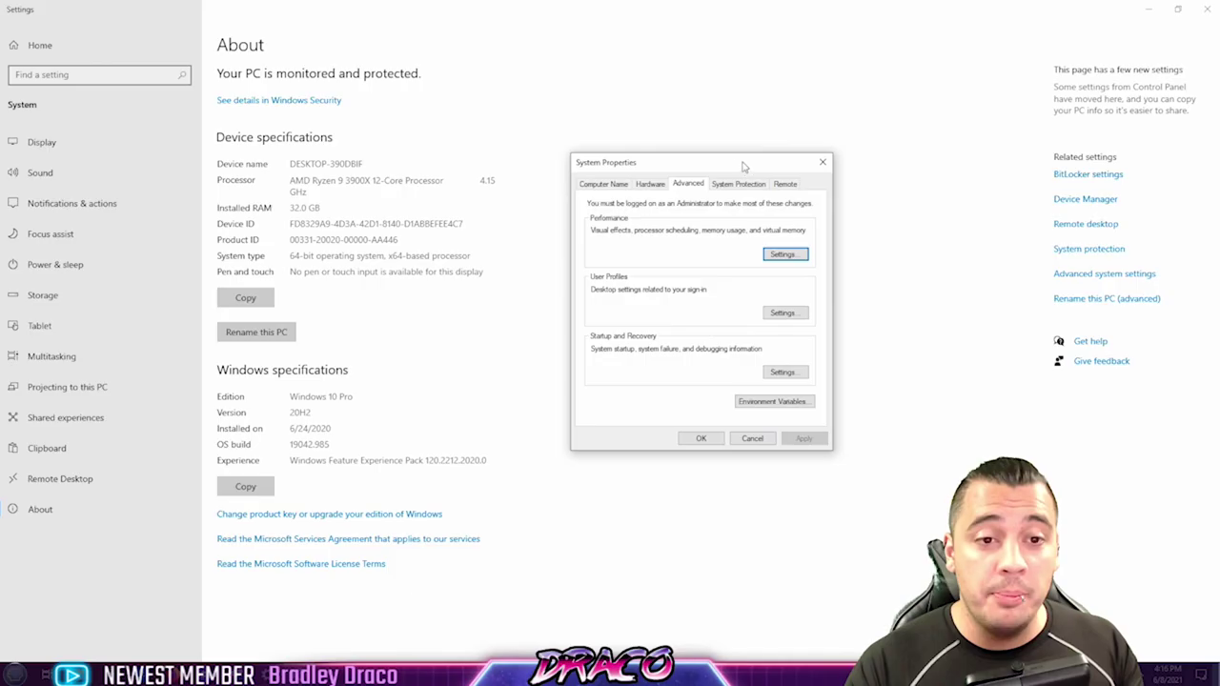
Step: Open Performance Options on its Advanced tab, showing the 6144 MB total paging file size
left_click_drag(734, 168, 734, 181)
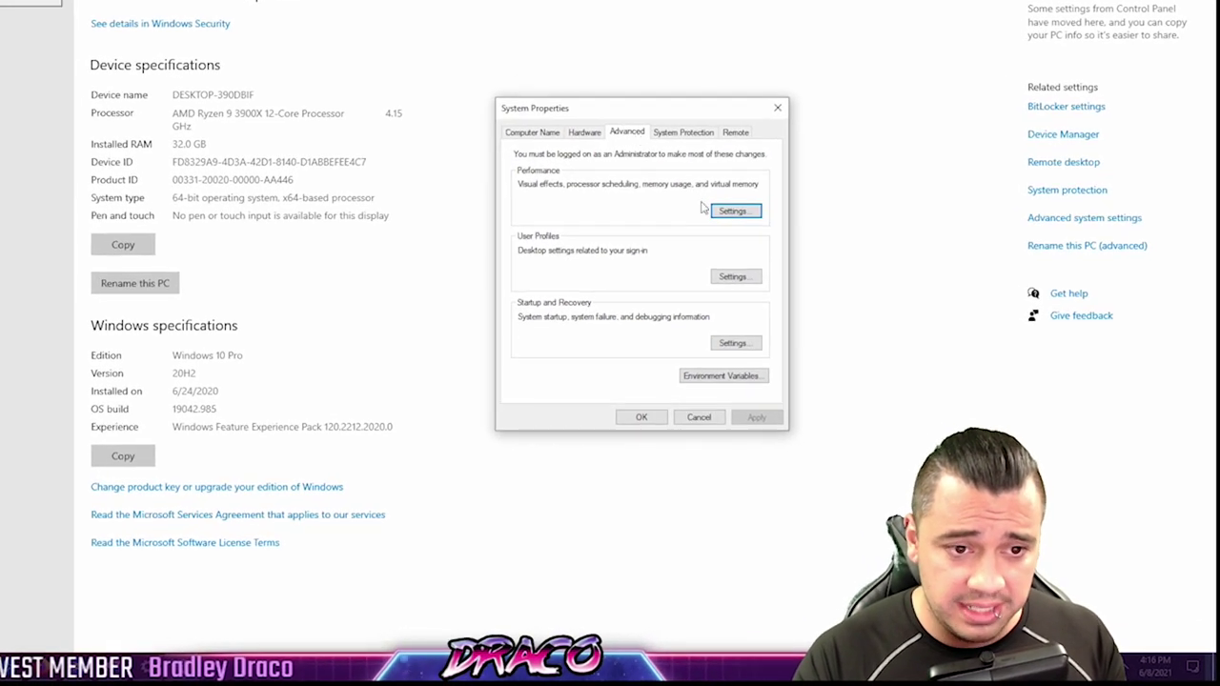
left_click(734, 212)
left_click_drag(707, 167, 626, 114)
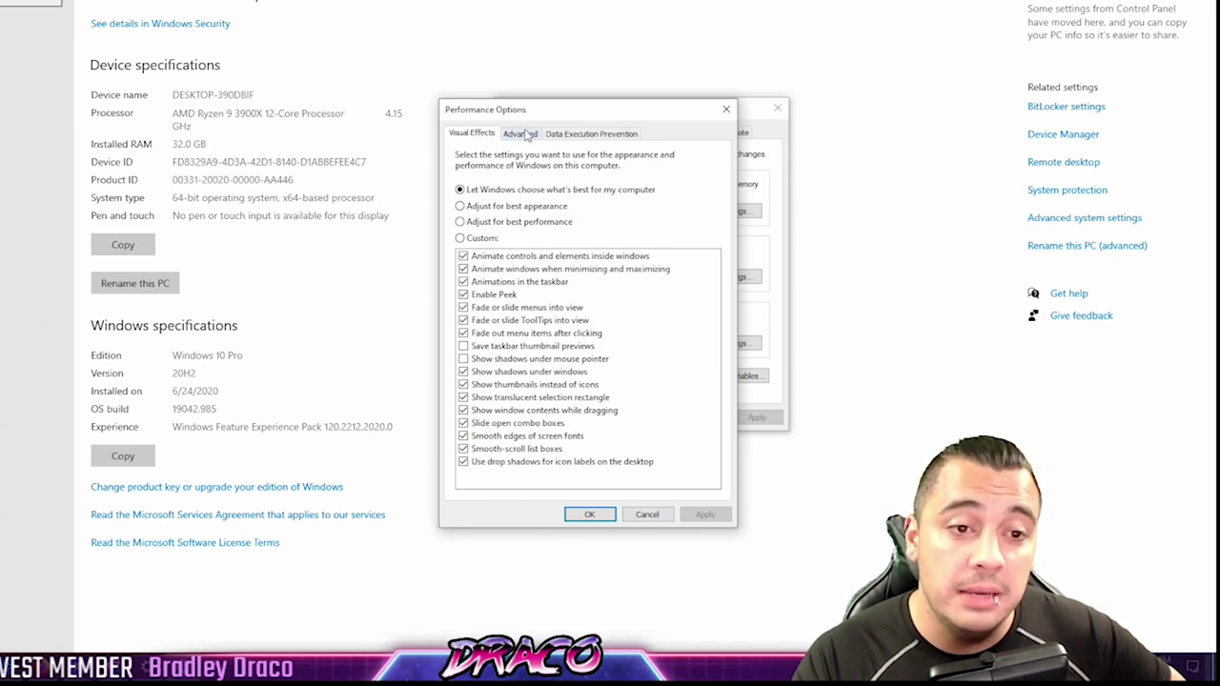
left_click(522, 133)
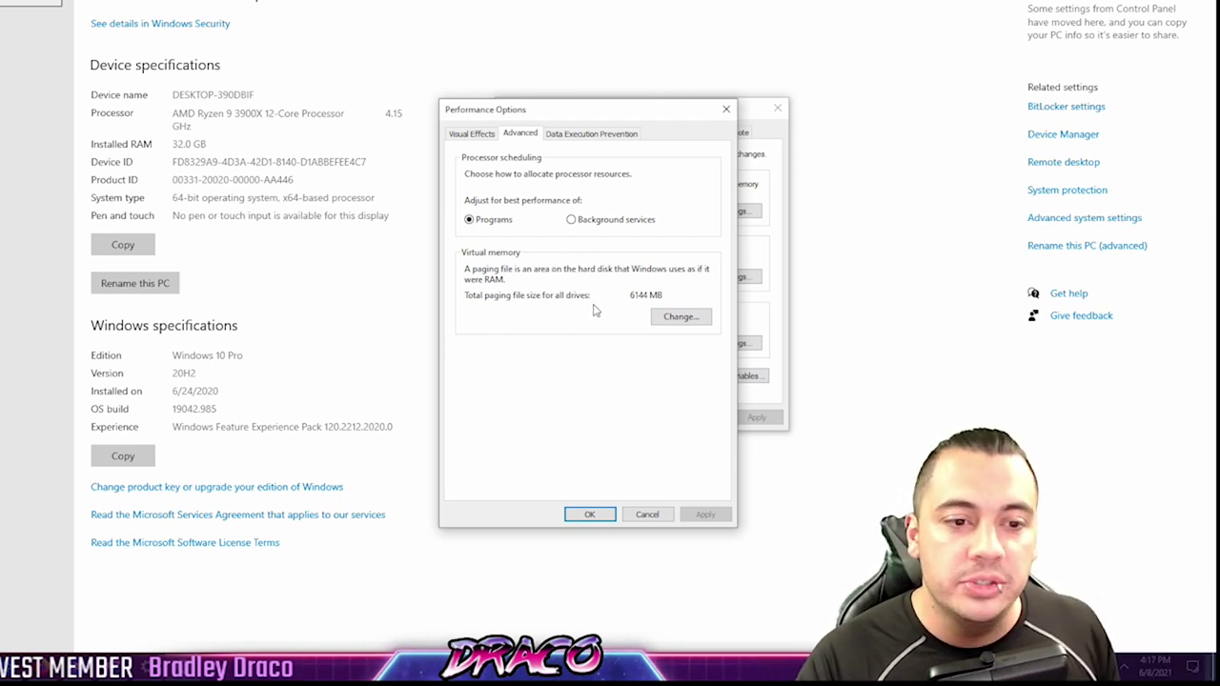
Step: Review C:'s custom paging file (6144 MB initial, 8192 MB maximum) in Virtual Memory, then close it
left_click(681, 318)
left_click_drag(600, 154, 570, 152)
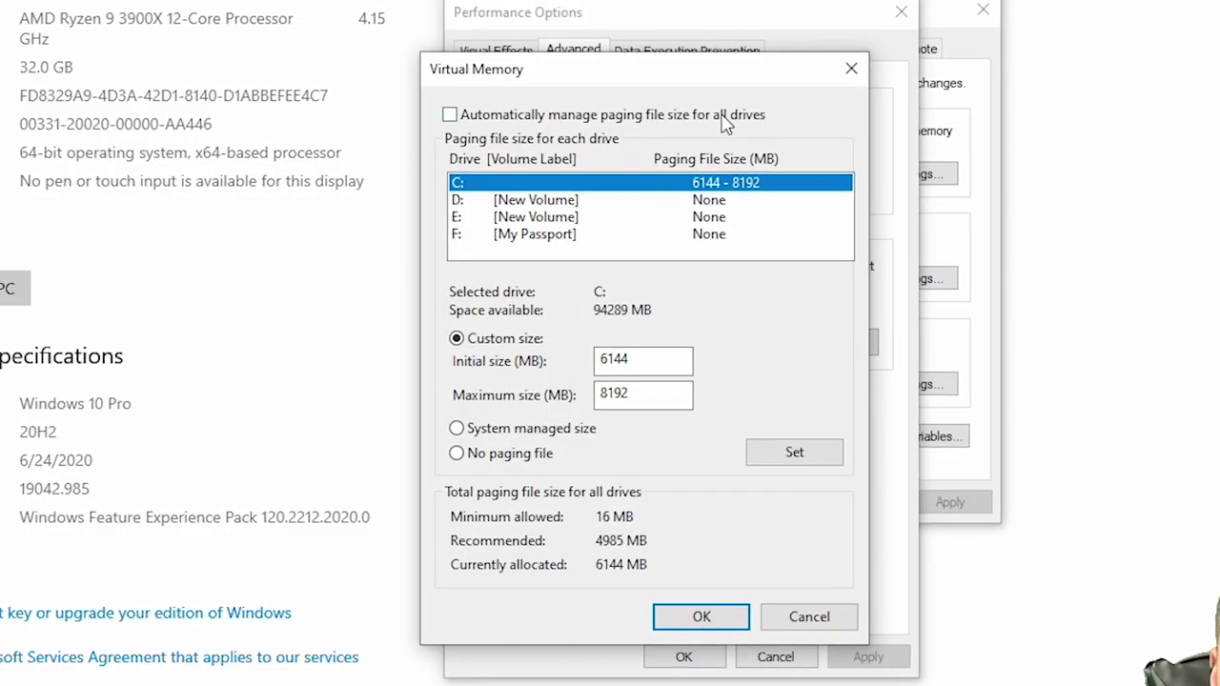
left_click_drag(715, 82, 599, 86)
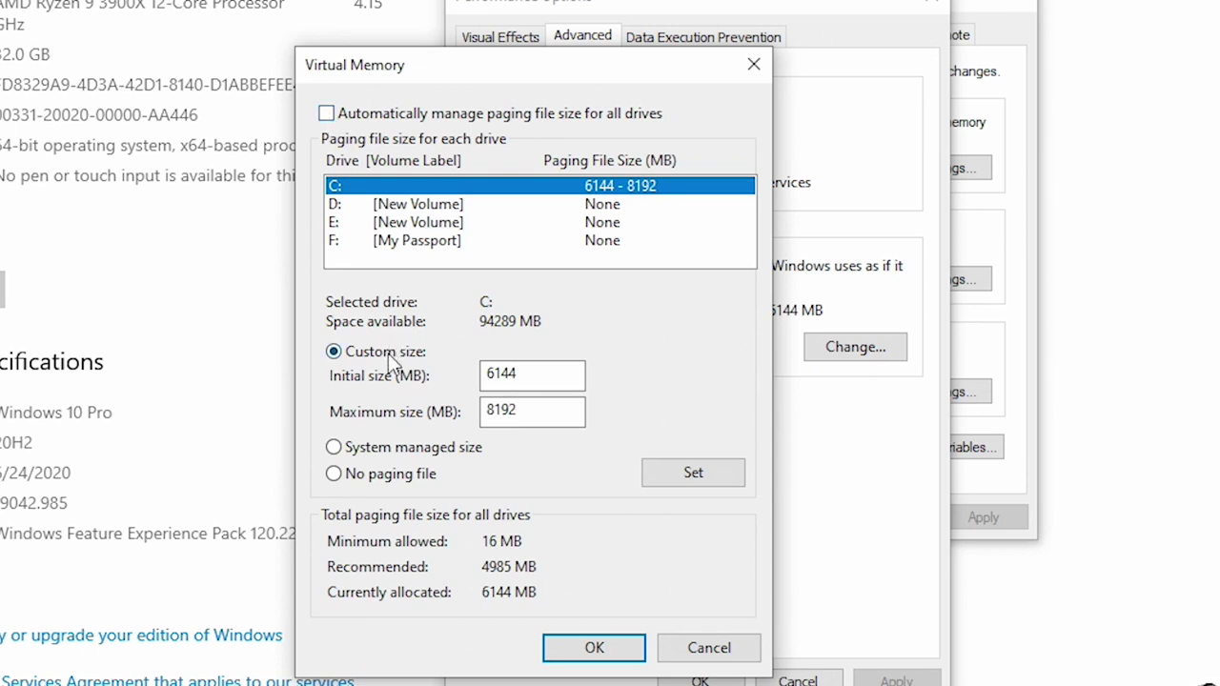
left_click_drag(528, 420, 464, 417)
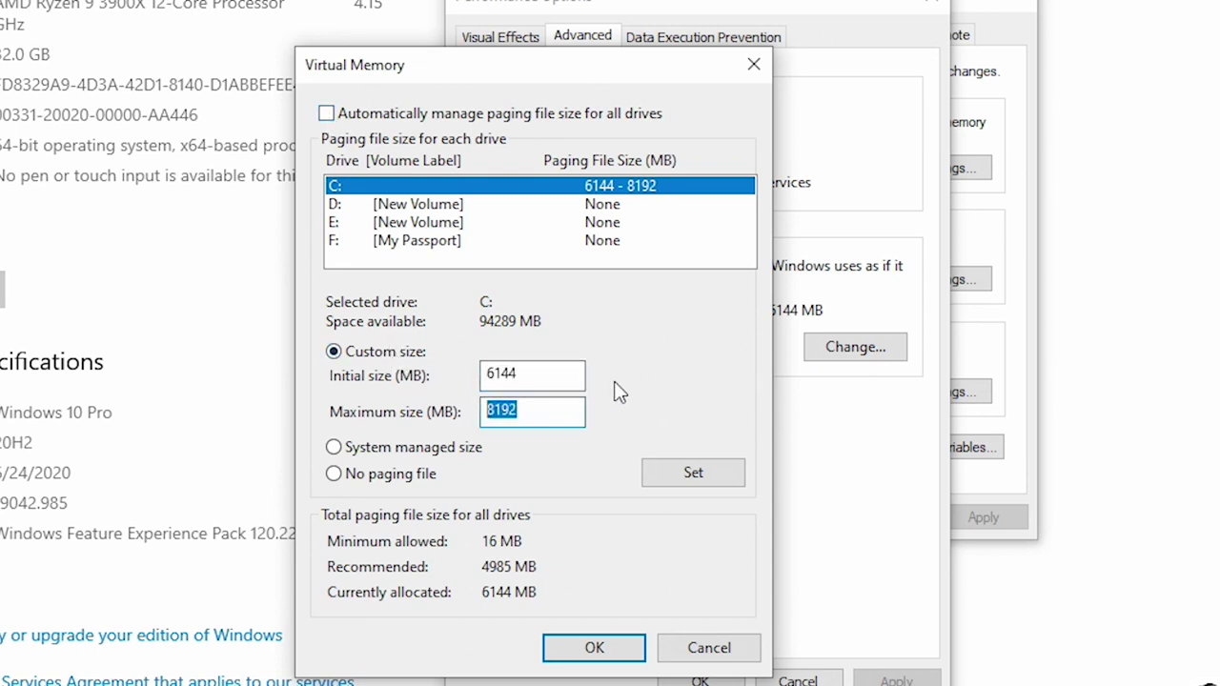
left_click(577, 372)
left_click(579, 411)
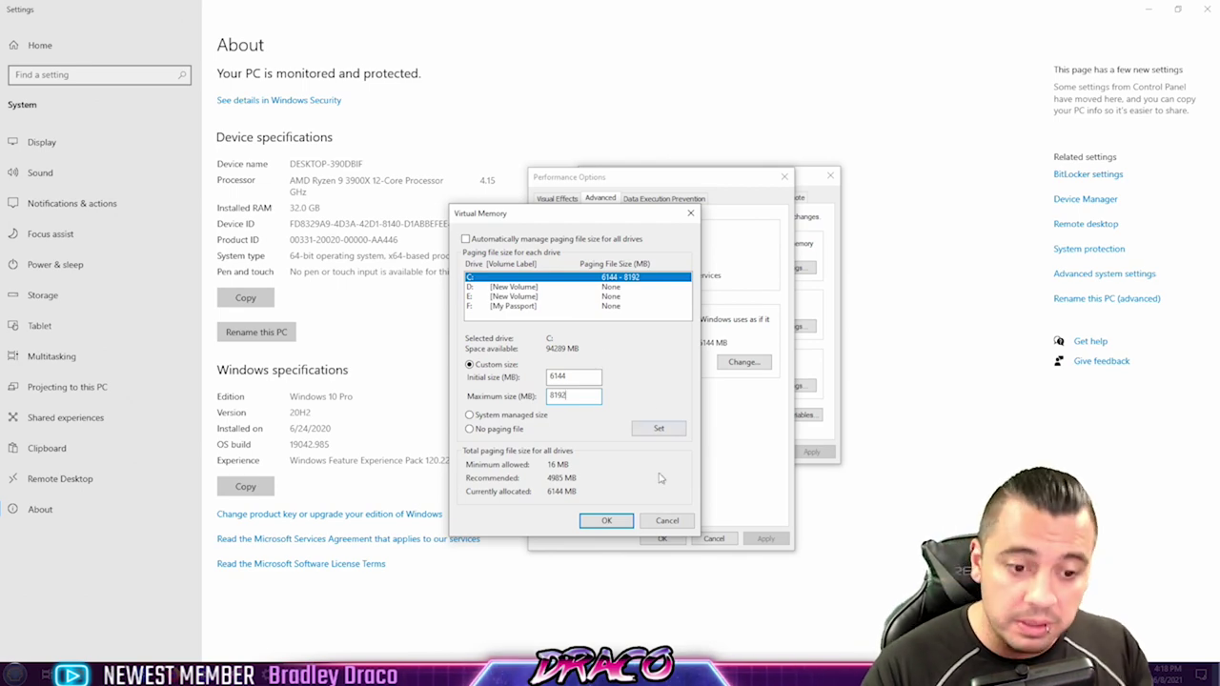
left_click(667, 520)
Step: Close Performance Options, System Properties and the Settings window
left_click(784, 177)
left_click(830, 175)
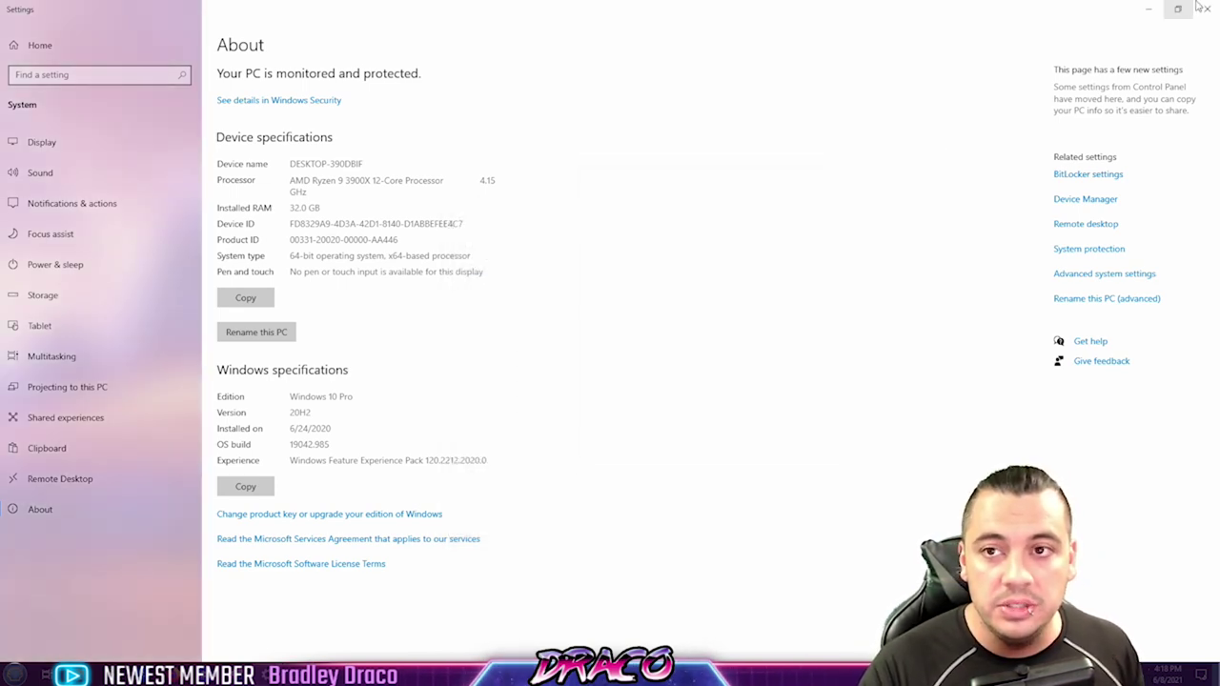
left_click(1203, 8)
Step: Open the Documents folder from Start and look over the Call of Duty game folders
key("super")
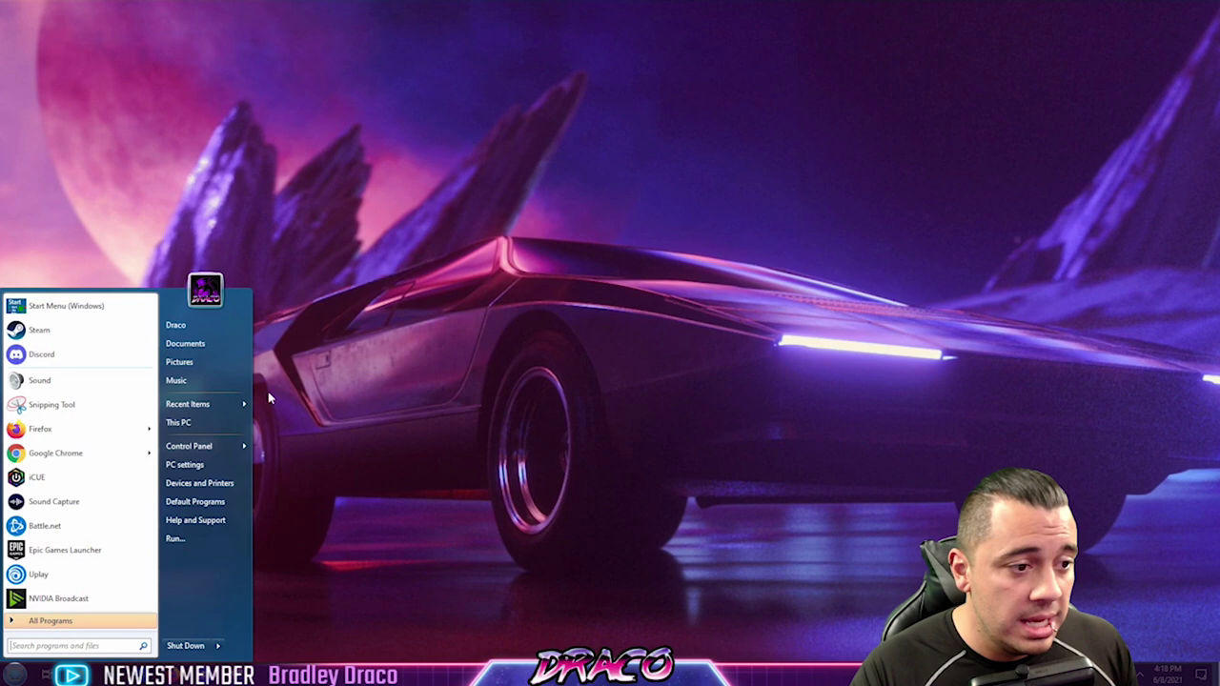
left_click(210, 343)
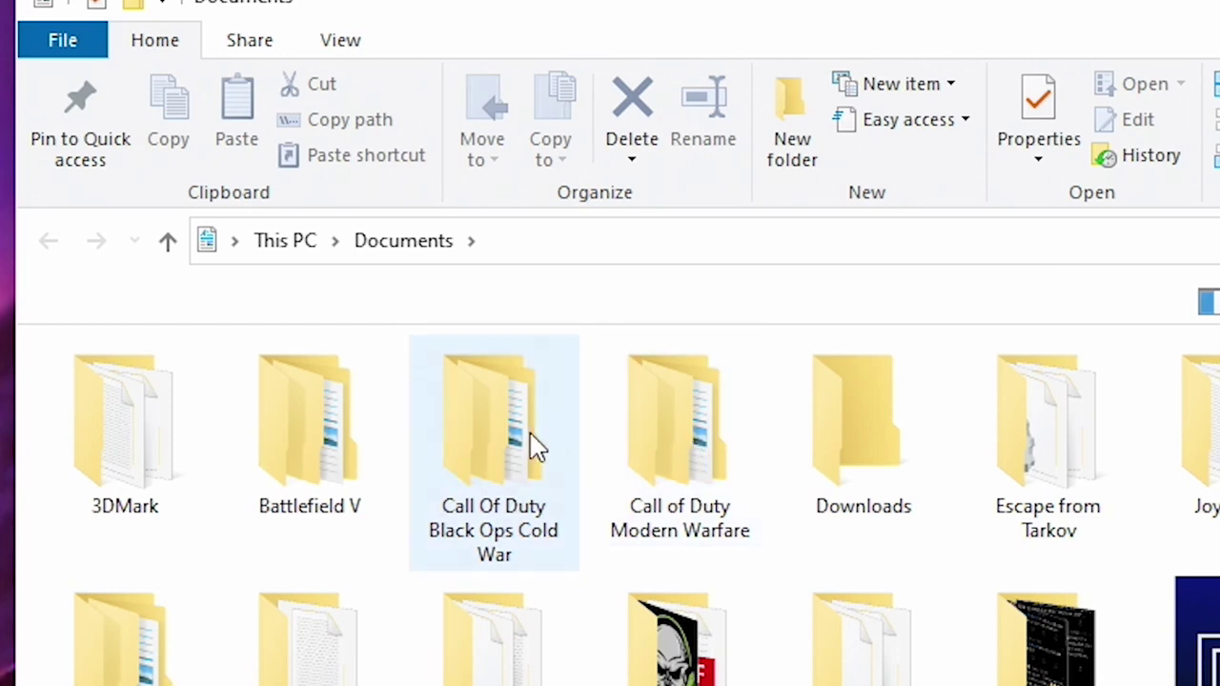
mouse_move(490, 449)
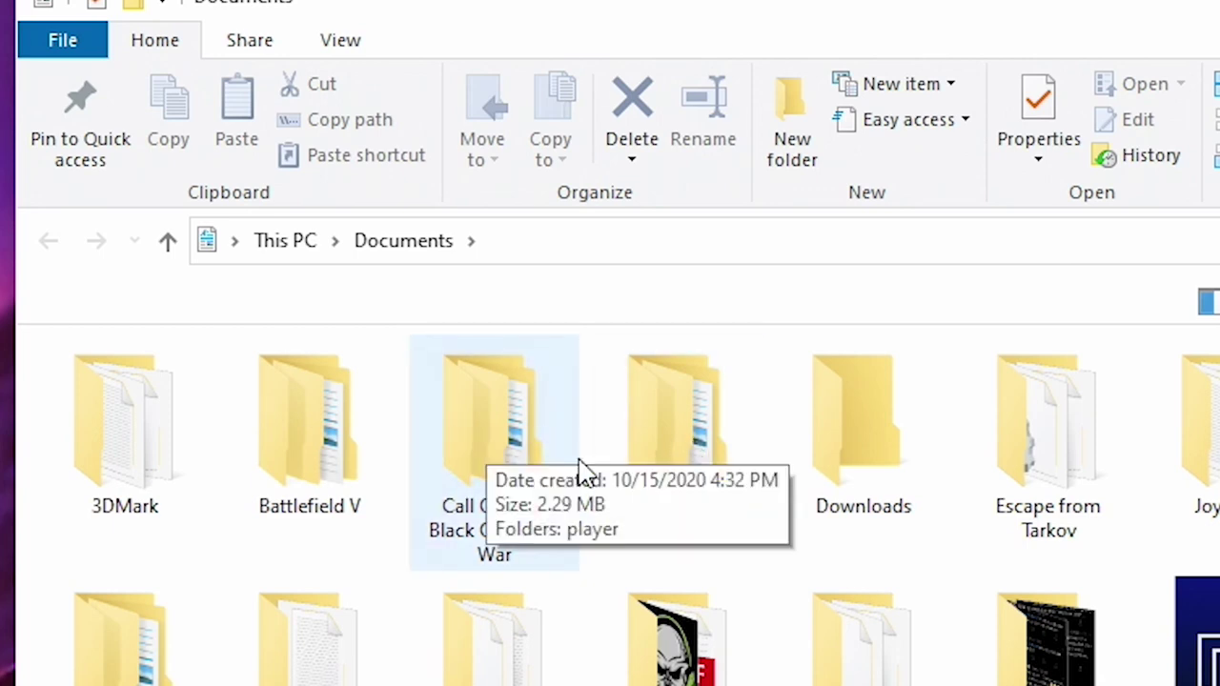
mouse_move(677, 450)
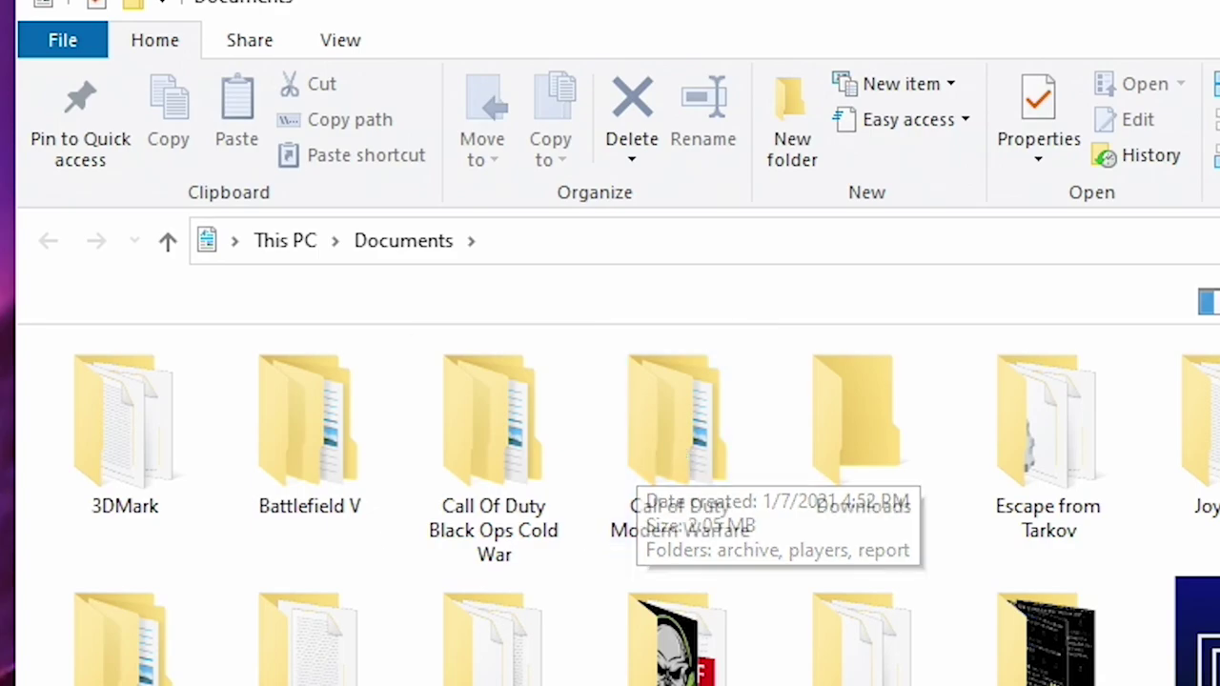
key("super")
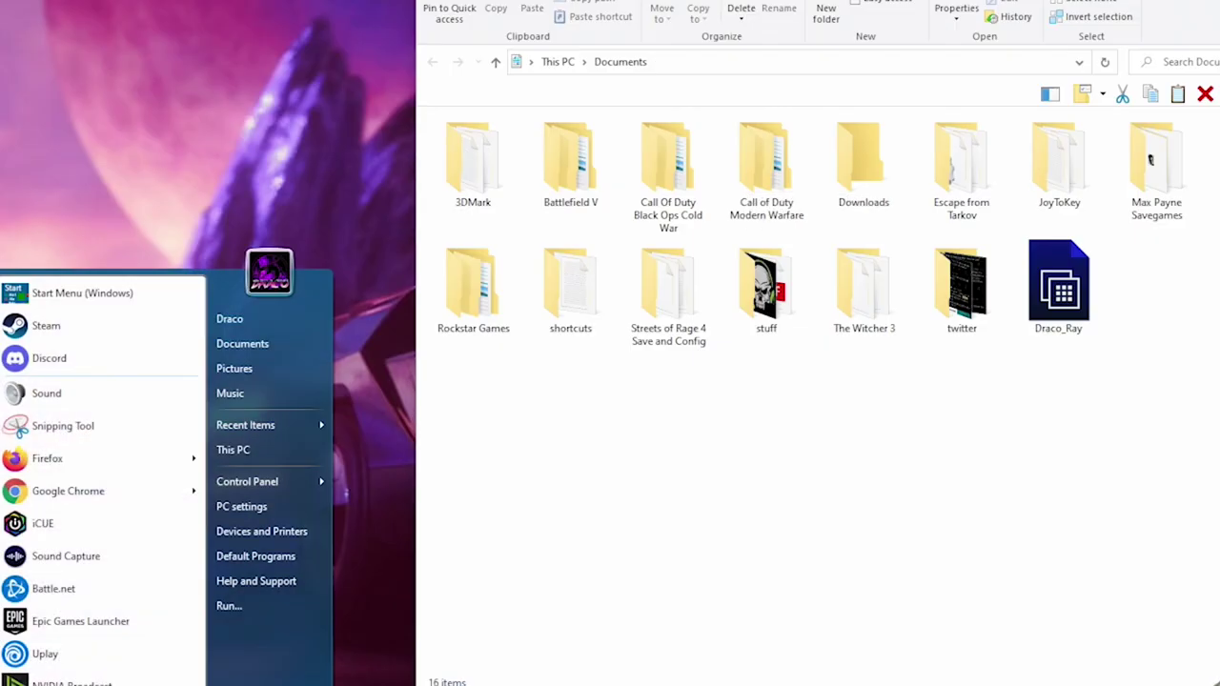
Step: Bring up 'Show hidden files and folders' via search, then enter the Call of Duty Modern Warfare folder
type("show")
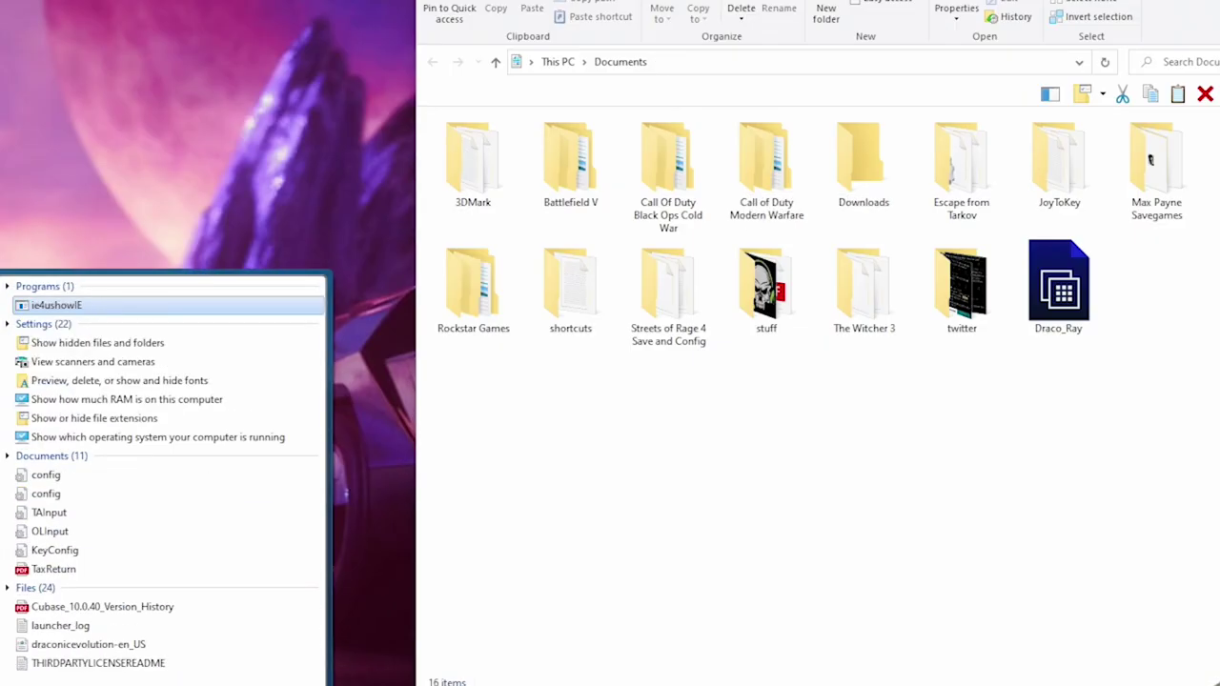
type(" hidden")
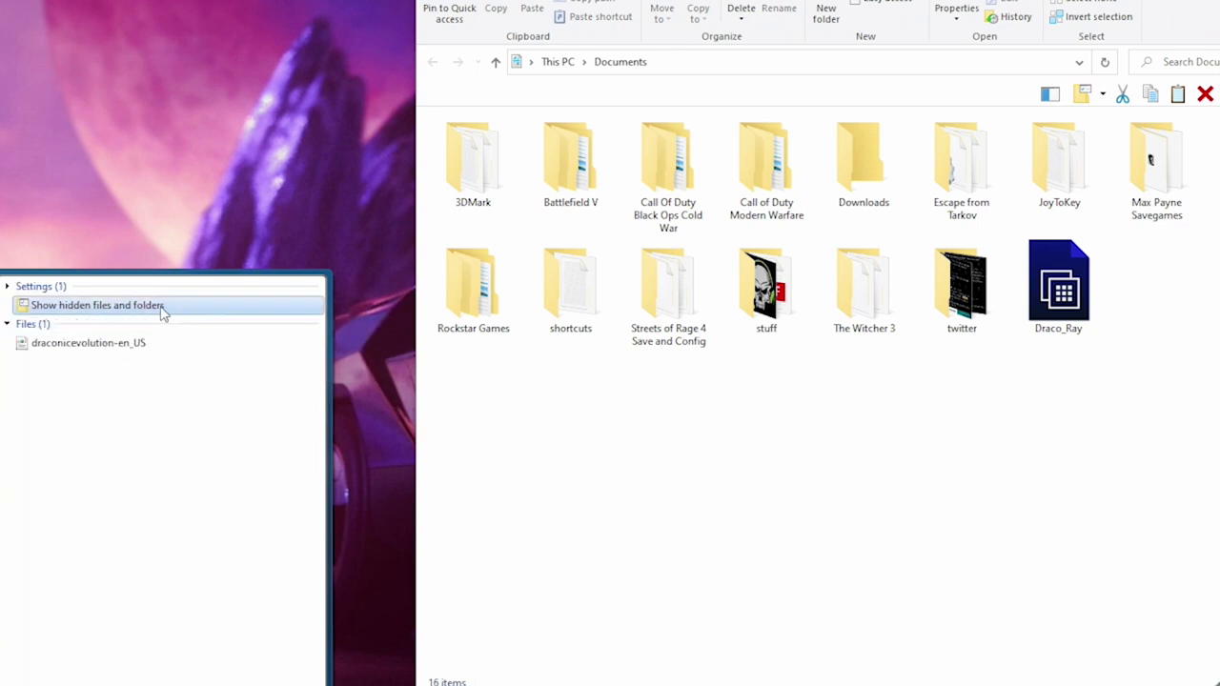
left_click(162, 313)
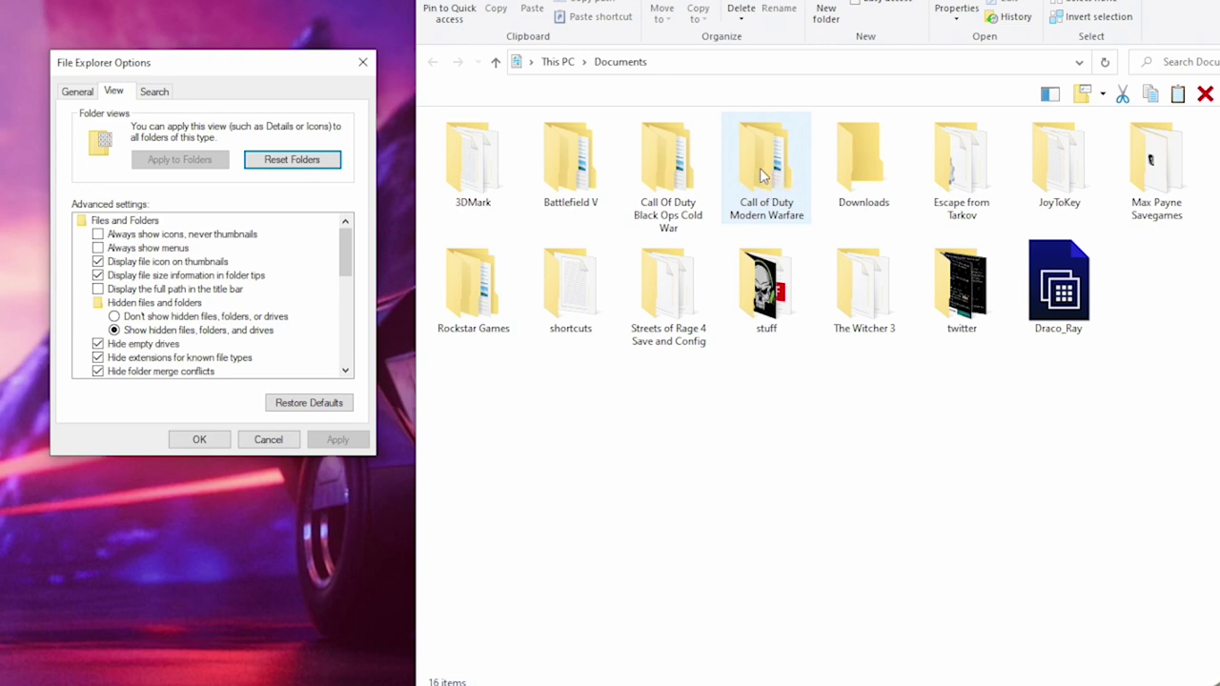
left_click(773, 178)
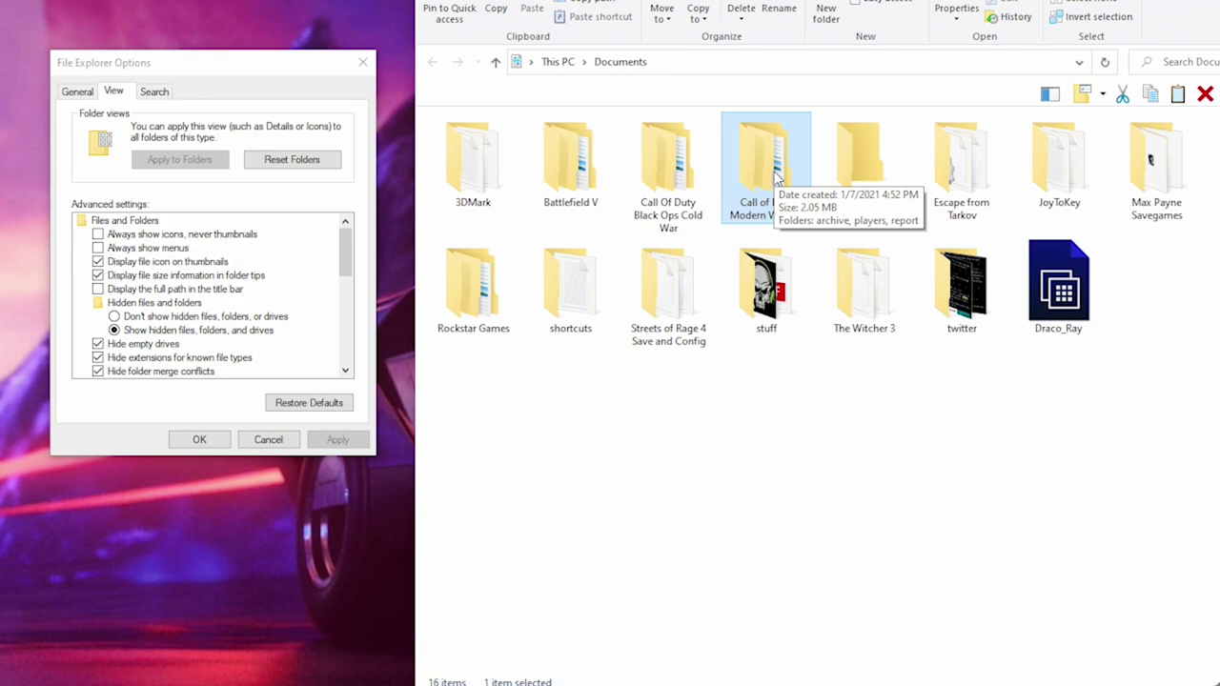
left_click(679, 165)
double_click(767, 170)
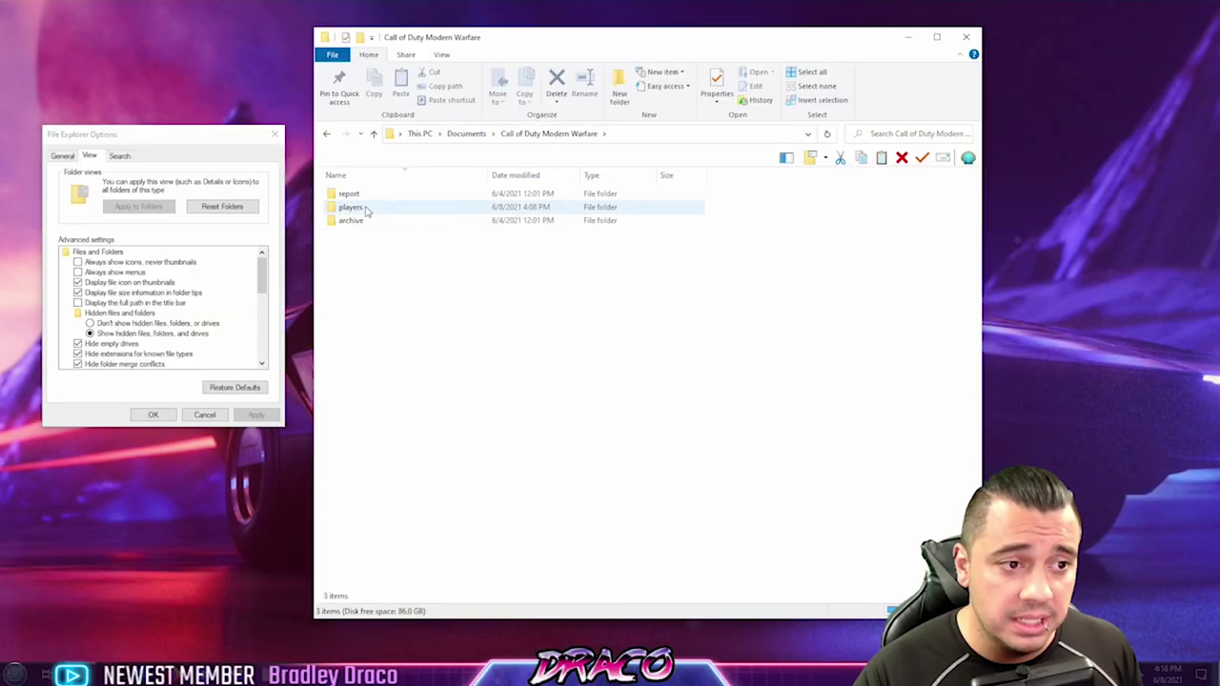
Step: Open the adv_options file from the players folder in Notepad
double_click(503, 164)
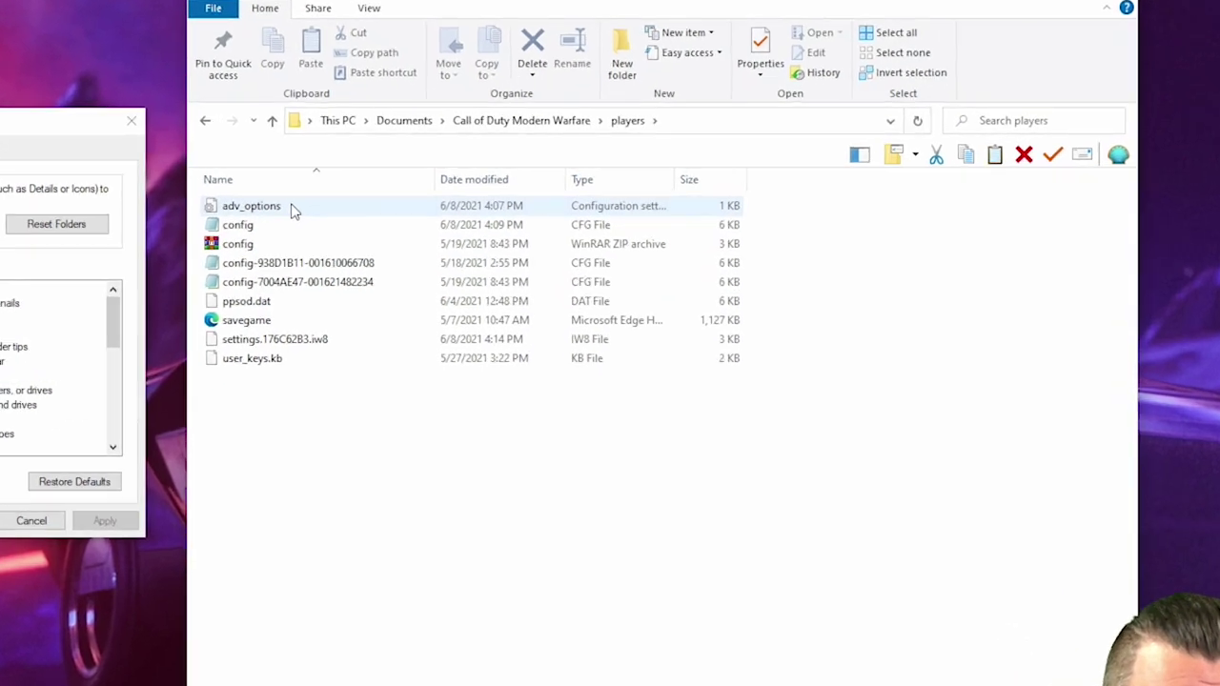
double_click(386, 195)
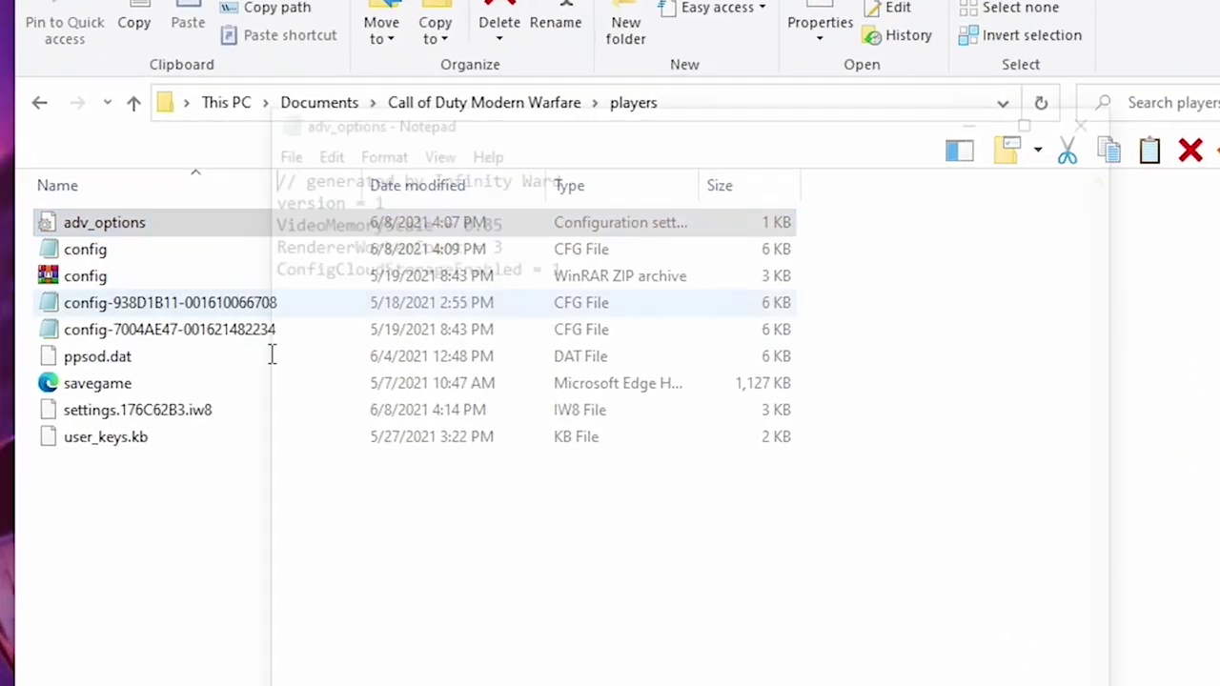
left_click_drag(623, 120, 642, 109)
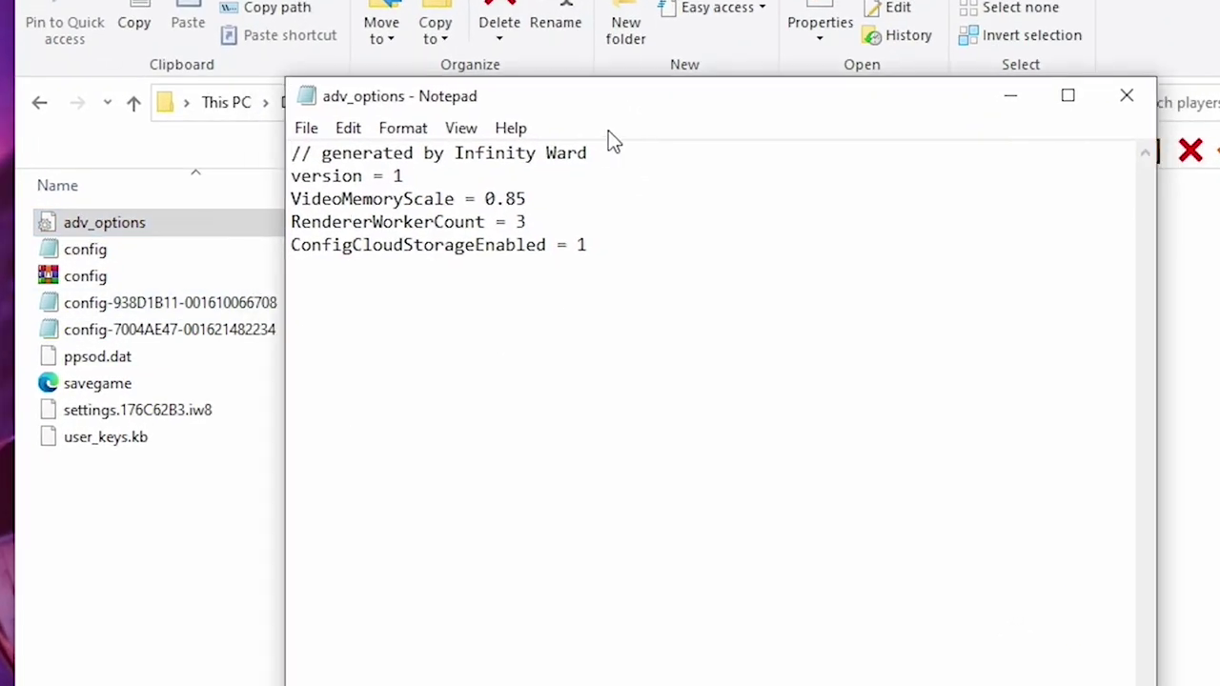
Step: Highlight the VideoMemoryScale and RendererWorkerCount lines, singling out the RendererWorkerCount value 3
left_click_drag(292, 175, 525, 294)
left_click(525, 295)
left_click_drag(524, 222, 261, 201)
left_click(566, 292)
left_click_drag(550, 223, 281, 195)
left_click(422, 273)
left_click_drag(542, 218, 278, 221)
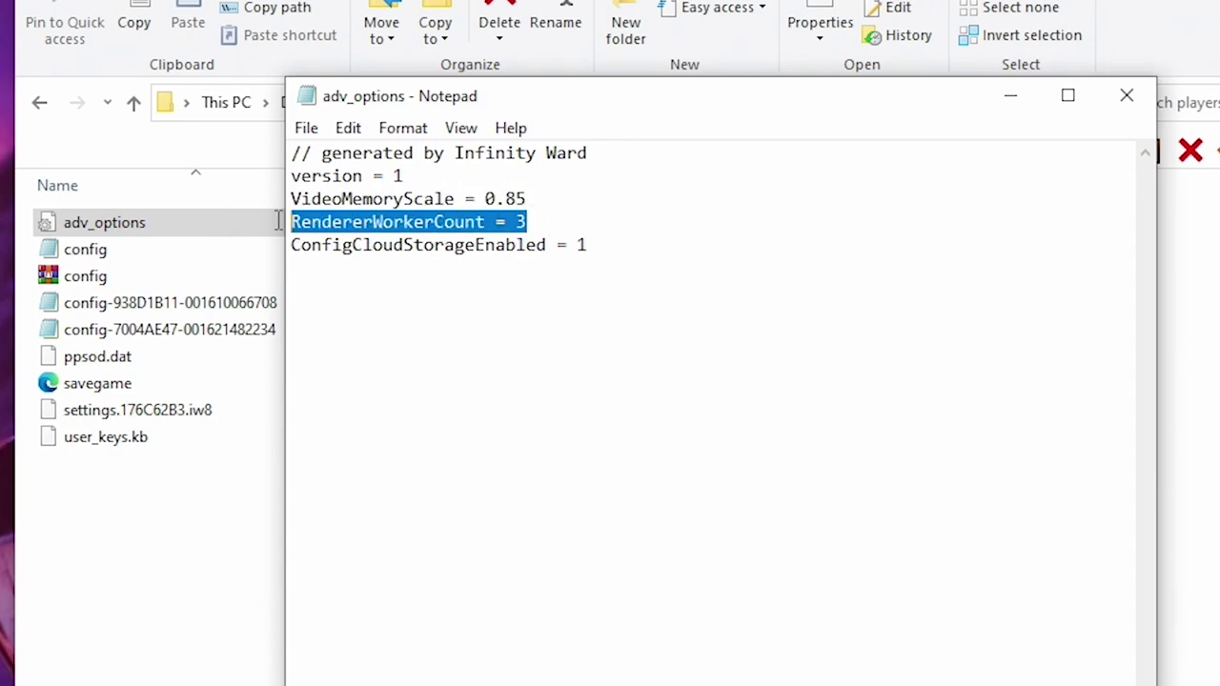
left_click(523, 221)
double_click(523, 221)
left_click(575, 237)
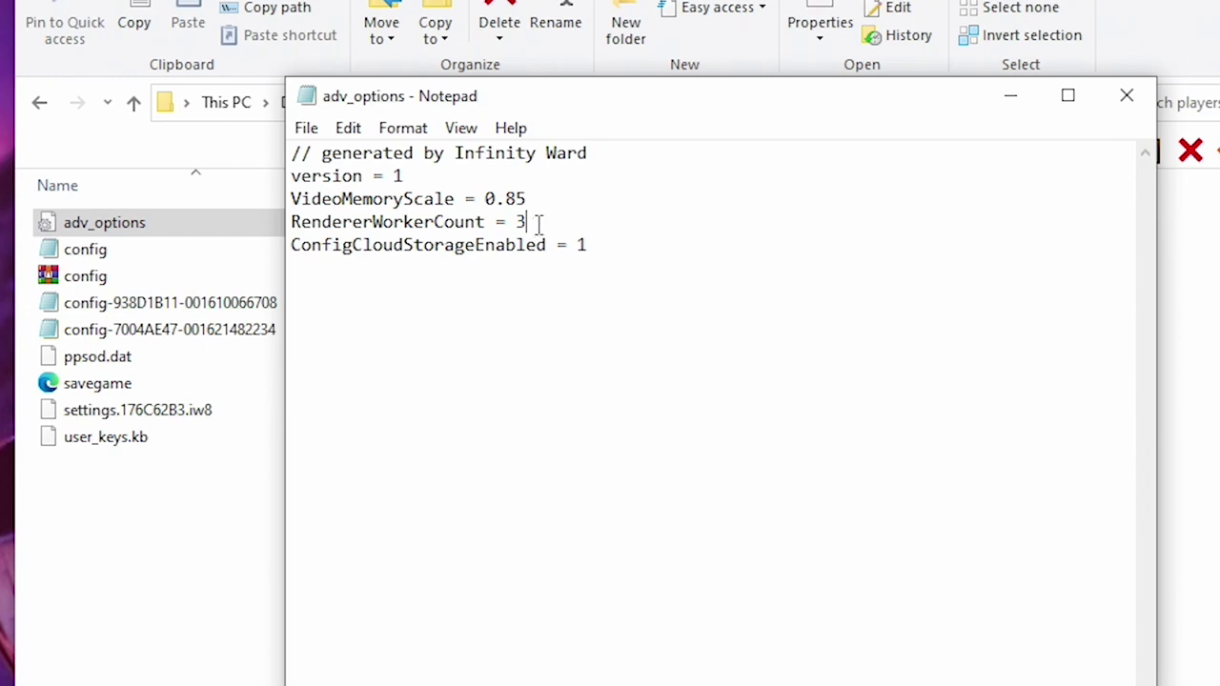
Step: Point out the ConfigCloudStorageEnabled and RendererWorkerCount = 3 lines, then the VideoMemoryScale = 0.85 line
left_click_drag(291, 245, 428, 245)
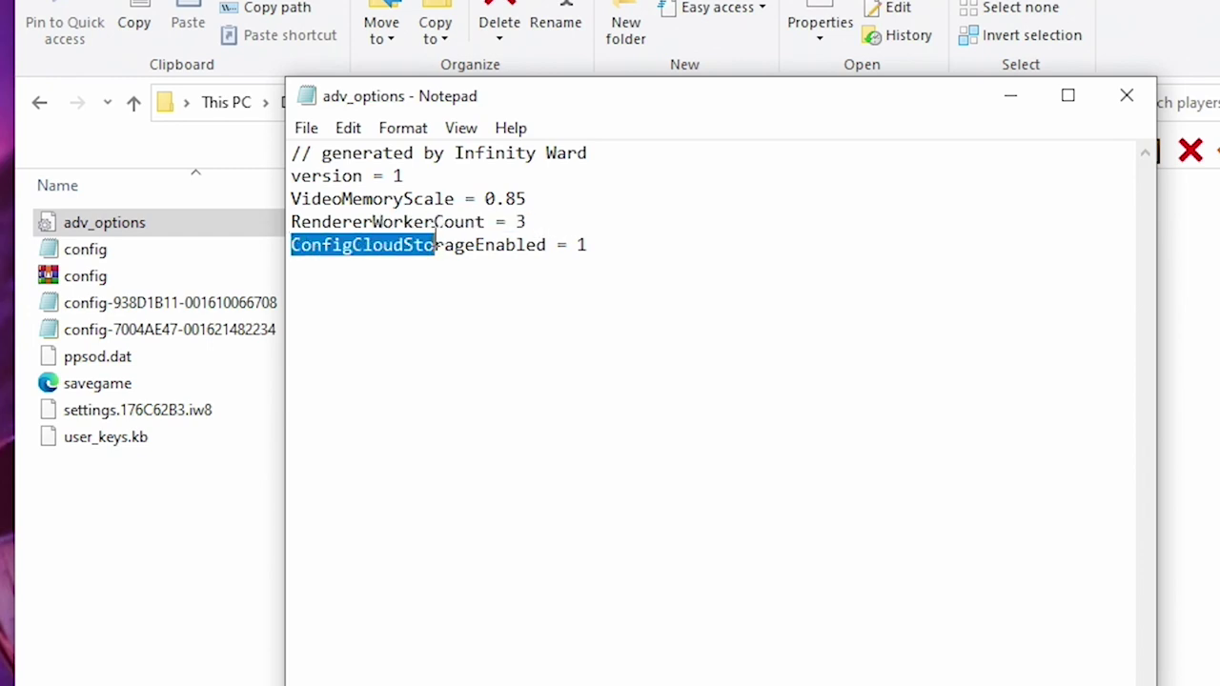
left_click_drag(292, 222, 523, 222)
left_click(540, 222)
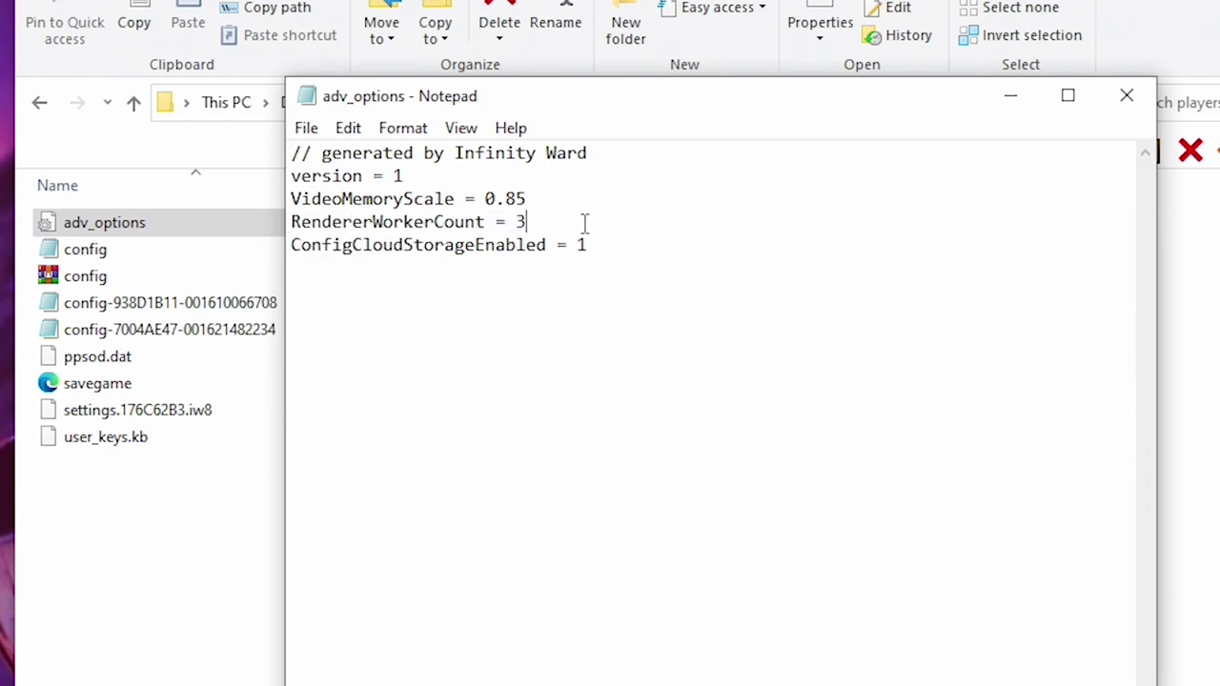
left_click_drag(585, 223, 291, 222)
left_click(539, 222)
left_click_drag(560, 222, 291, 222)
left_click(460, 289)
left_click_drag(554, 198, 267, 200)
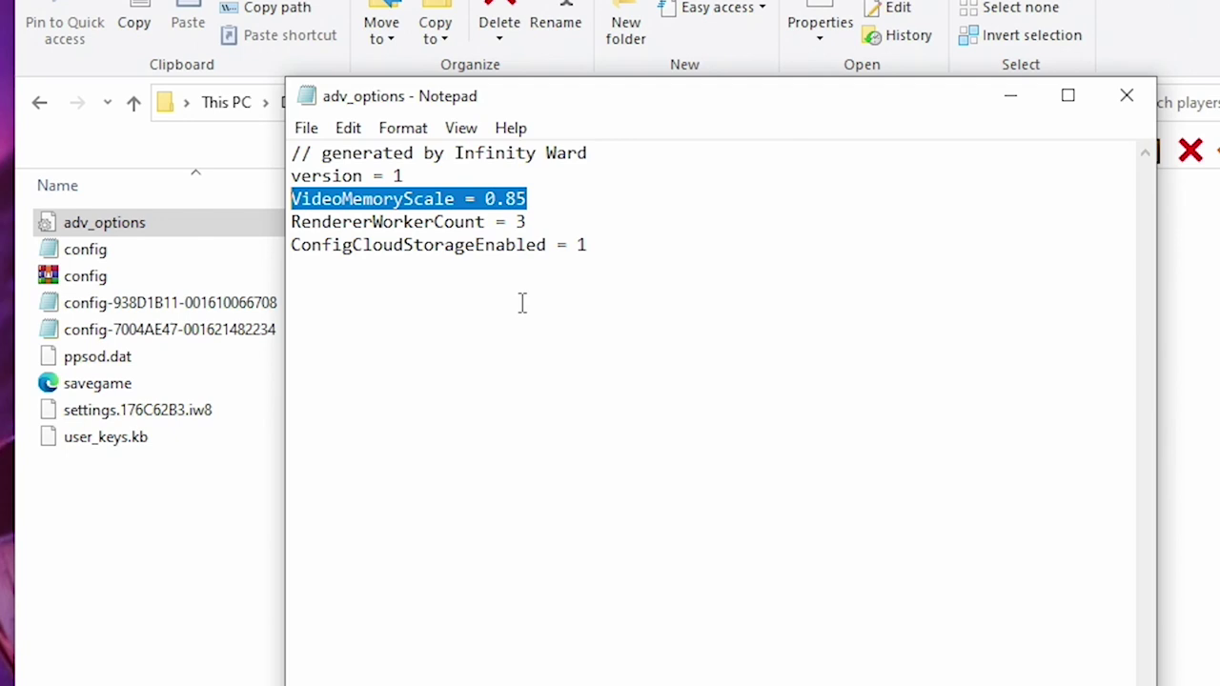
Step: Highlight the VideoMemoryScale value 0.85, leaving it unchanged
left_click(458, 295)
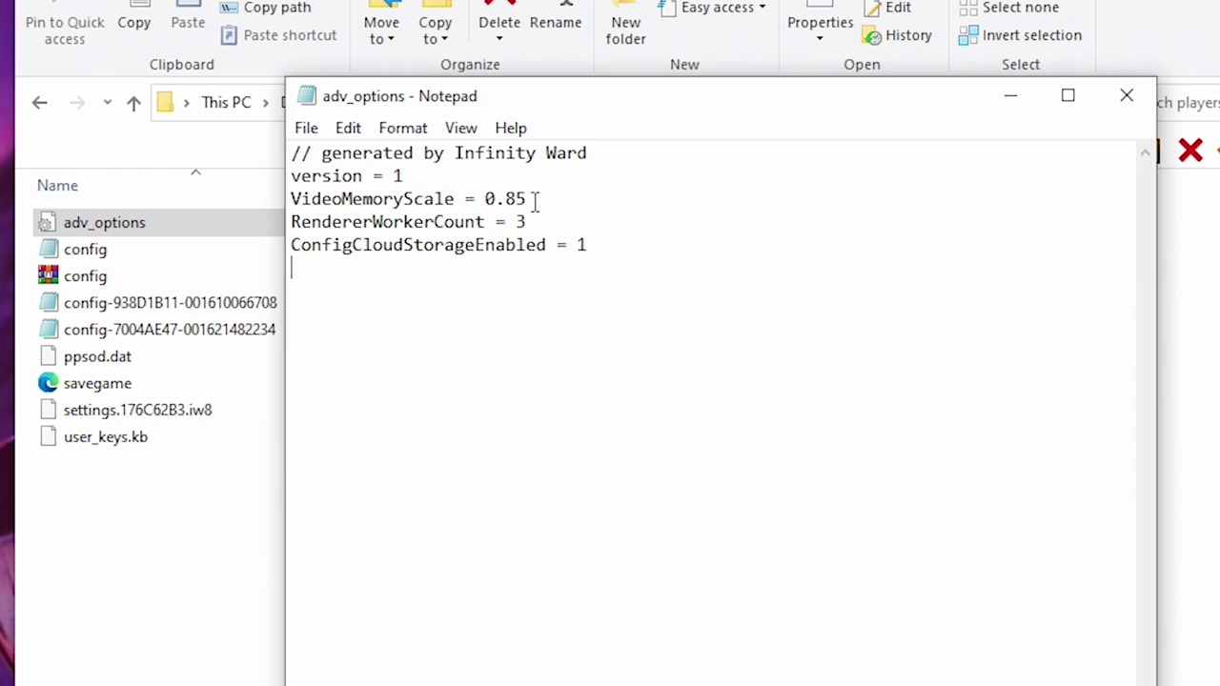
left_click_drag(536, 202, 508, 202)
left_click_drag(553, 199, 487, 201)
left_click(553, 198)
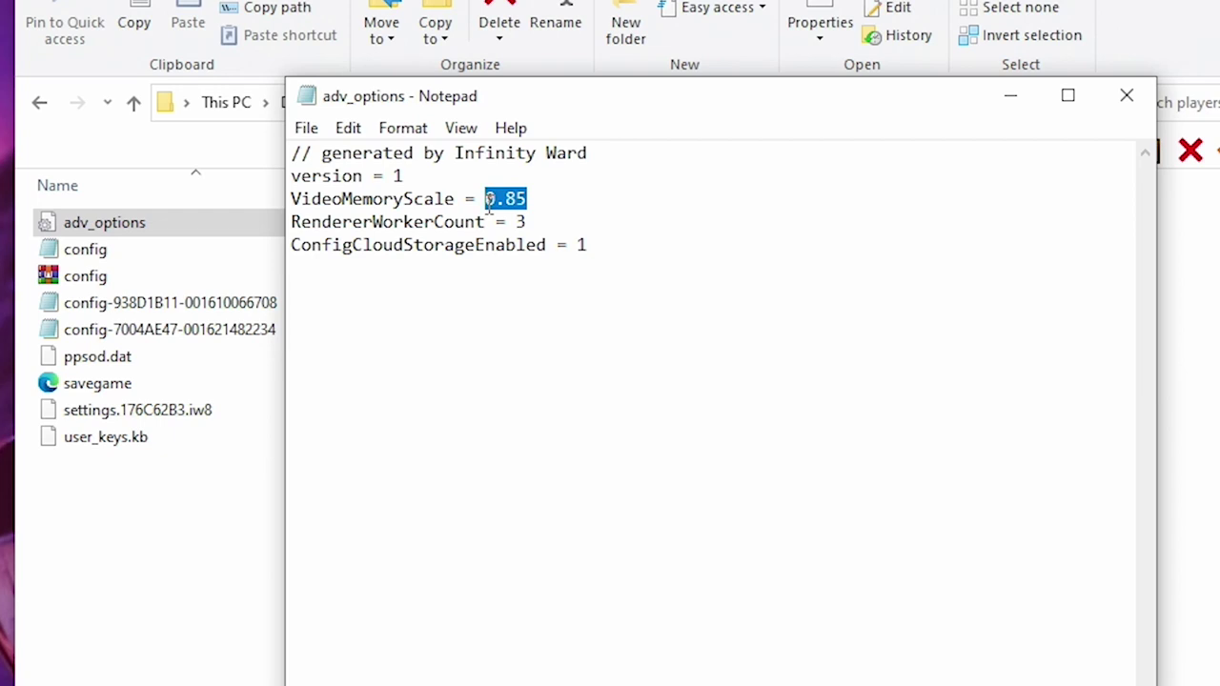
left_click(537, 204)
left_click_drag(536, 204, 467, 198)
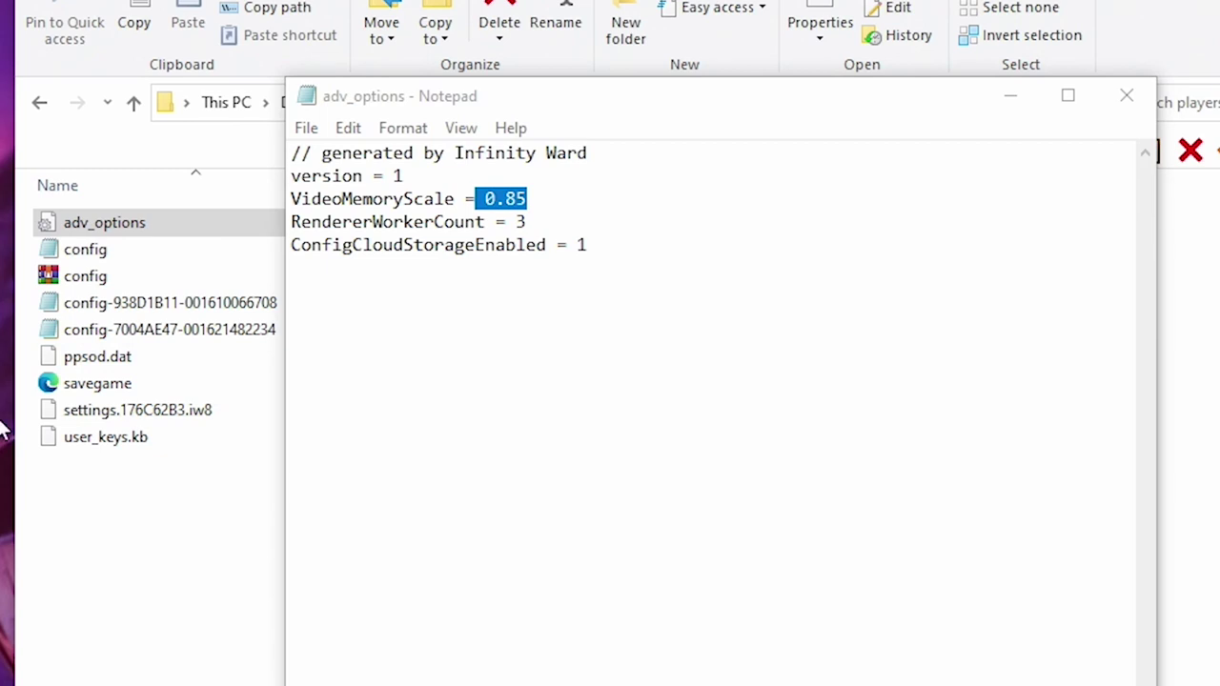
left_click_drag(548, 222, 291, 200)
left_click(679, 209)
Step: Save adv_options, then close Notepad and the players folder window
left_click(297, 130)
left_click(406, 245)
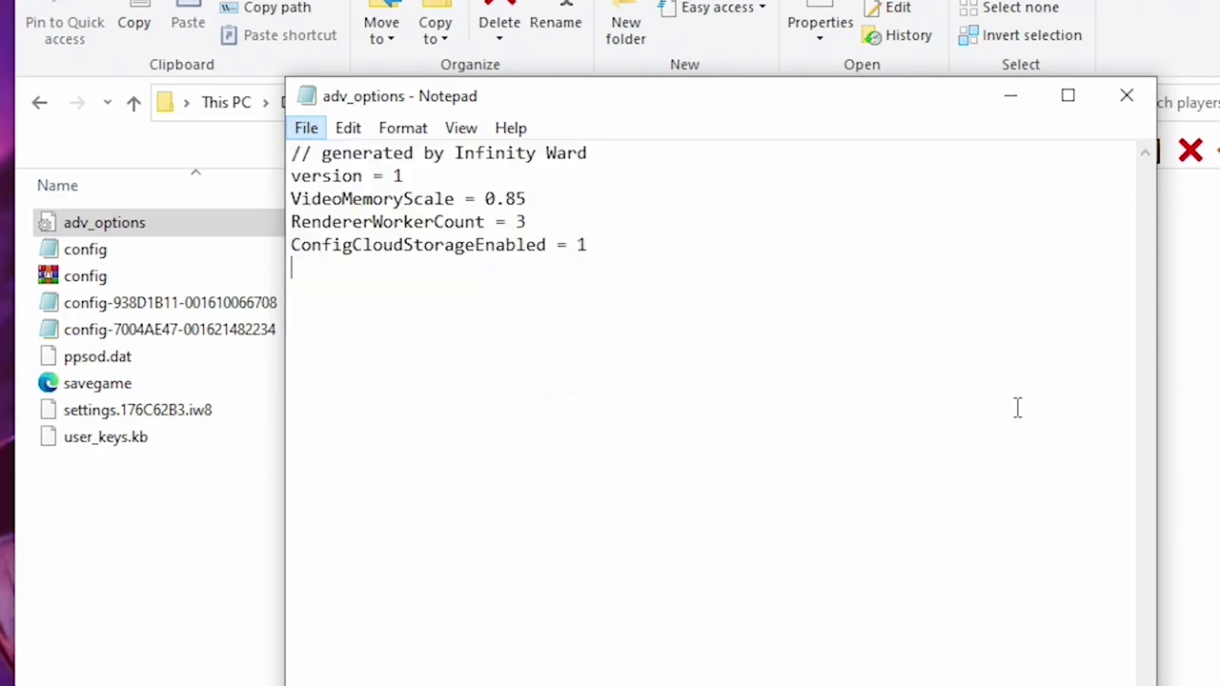
left_click(1126, 96)
left_click(966, 55)
Step: Dismiss the File Explorer Options dialog
left_click(158, 417)
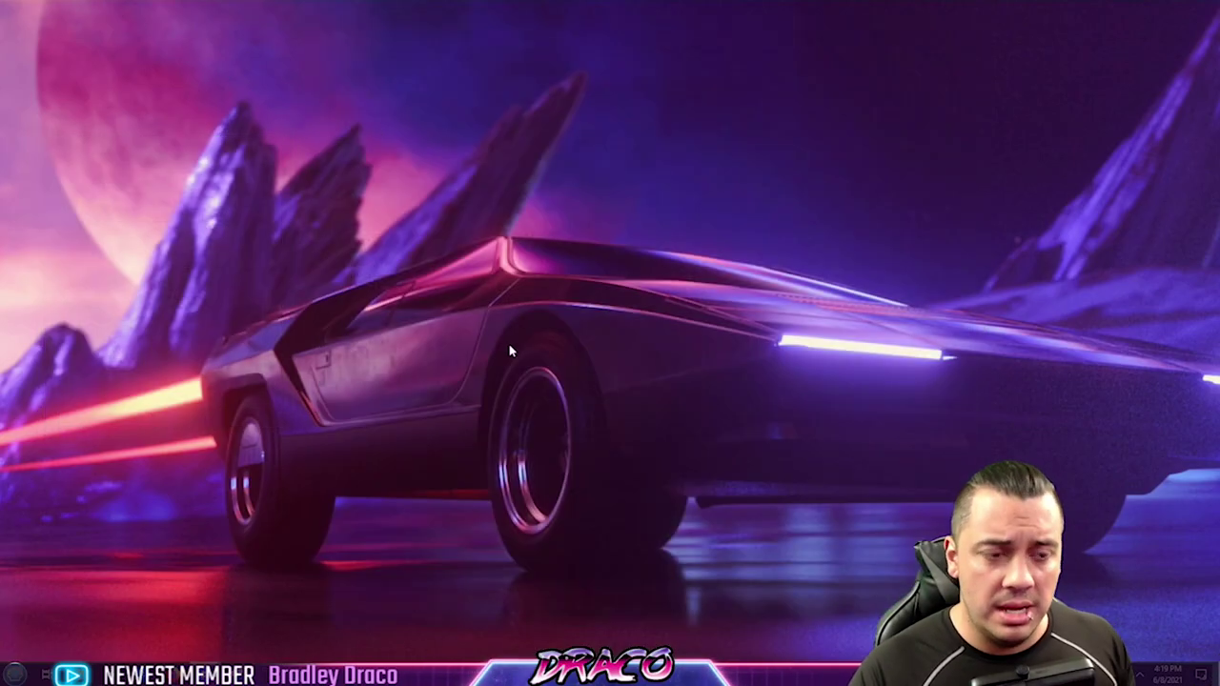